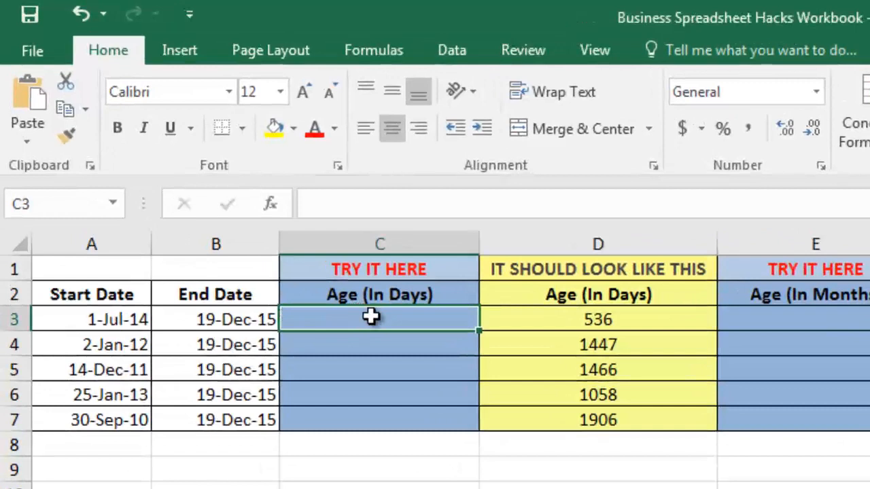
# - Examine the blank and example Age (In Days) columns and the first row's start and end dates
pyautogui.moveTo(390, 350); pyautogui.dragTo(394, 408)
pyautogui.click(412, 309)
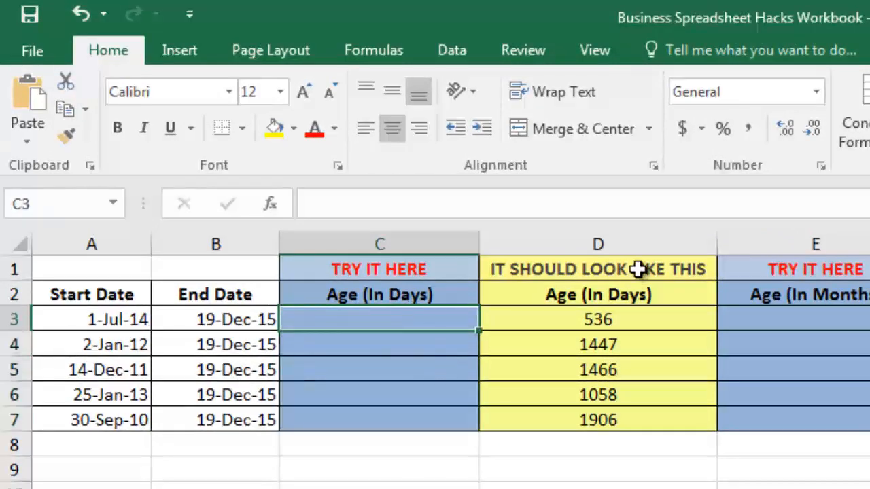
pyautogui.moveTo(638, 269); pyautogui.dragTo(606, 402)
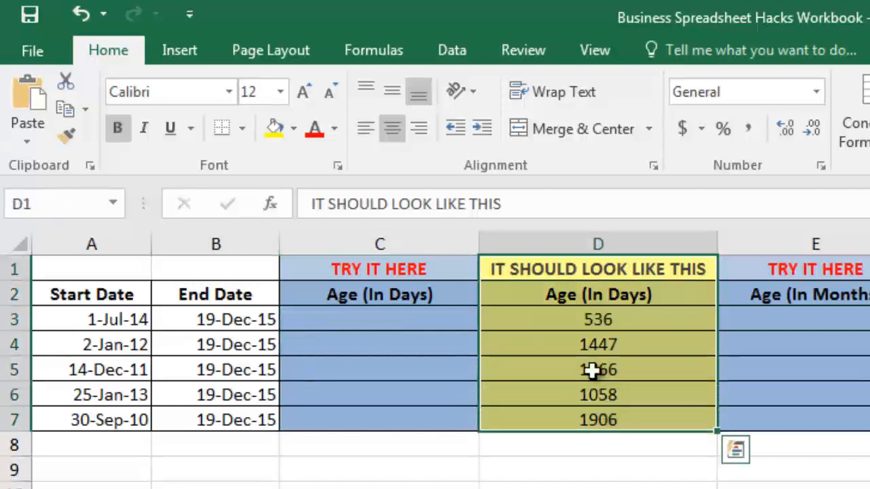
pyautogui.click(99, 319)
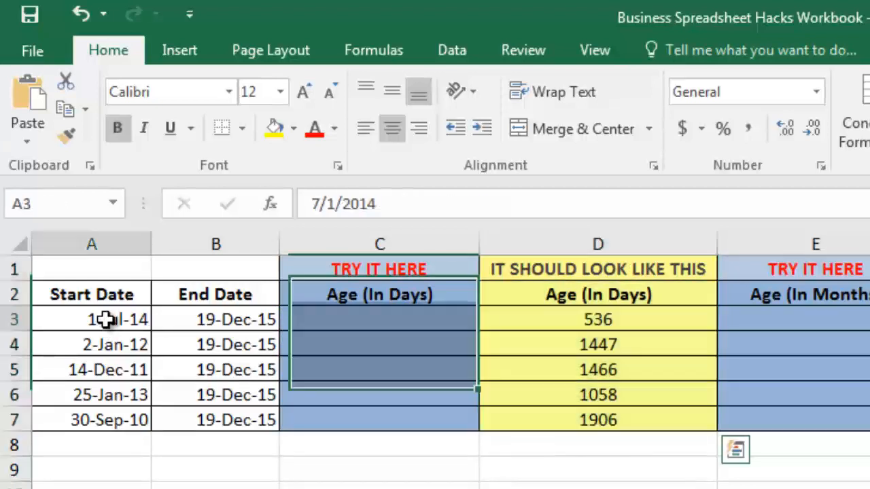
pyautogui.click(221, 325)
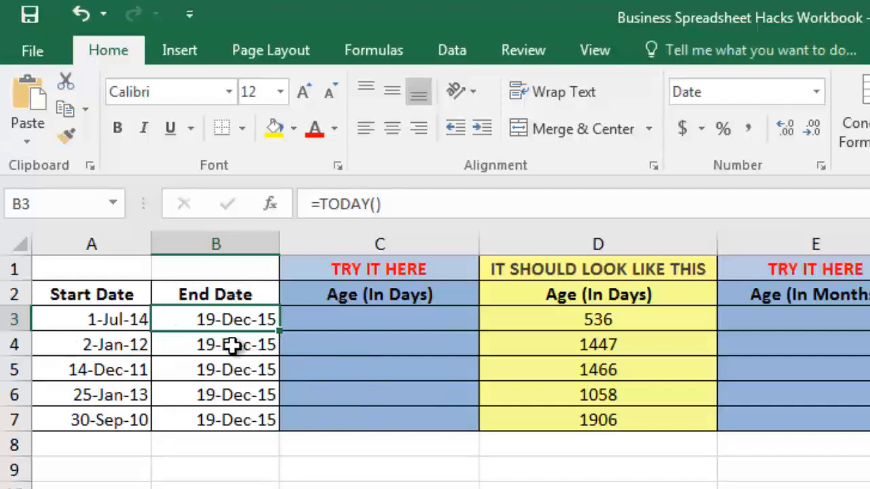
# - Enter =DATEDIF(A3,B3,"D") in cell C3 to calculate the first row's age in days
pyautogui.click(323, 320)
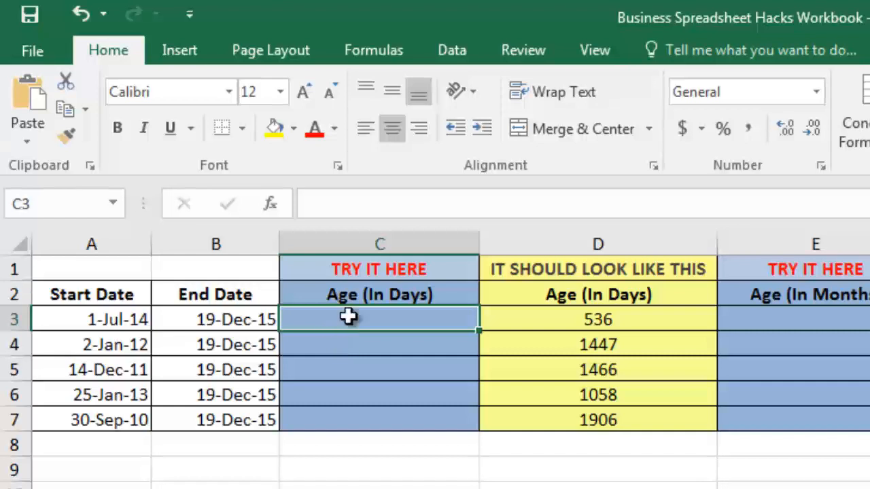
pyautogui.click(390, 202)
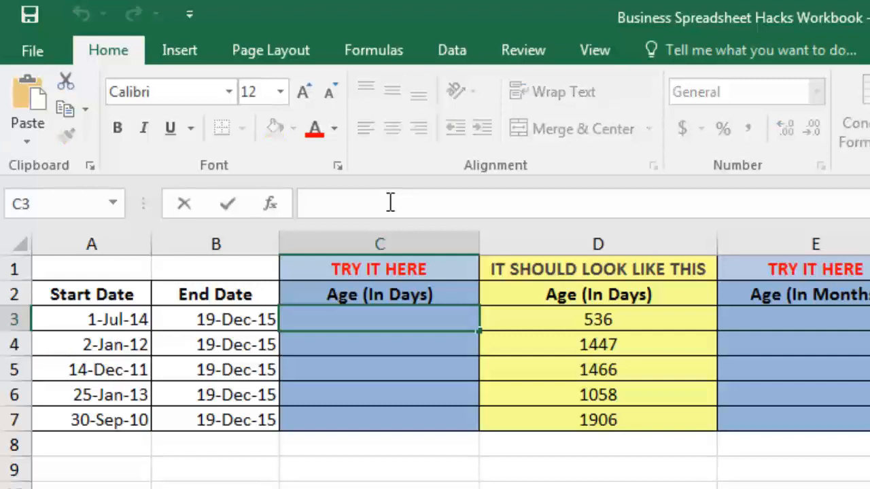
pyautogui.write('=DATEDIF')
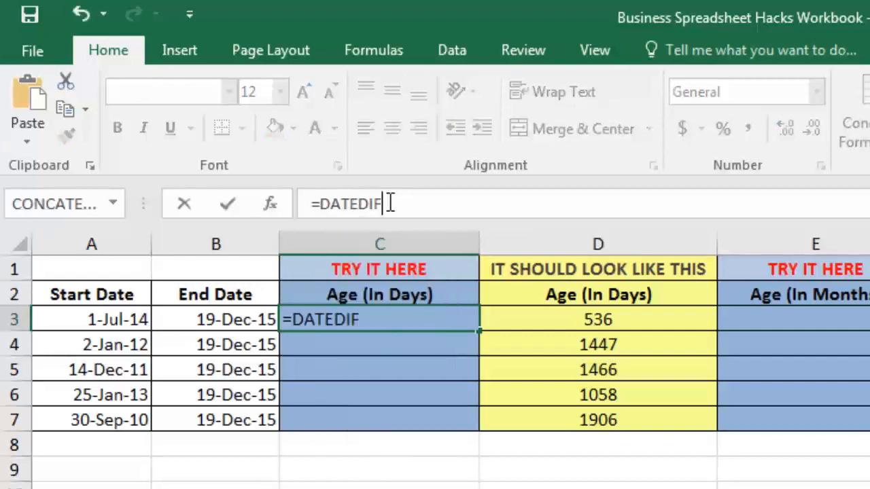
pyautogui.write('()')
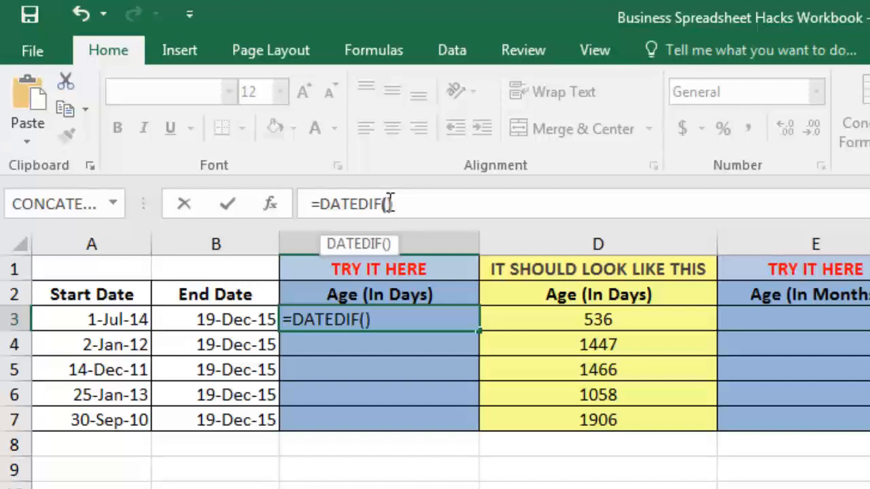
pyautogui.press('Left')
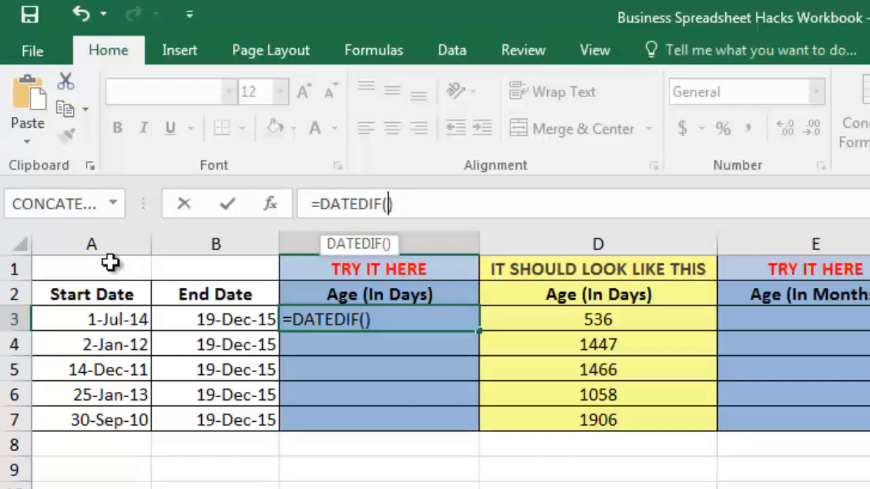
pyautogui.click(112, 322)
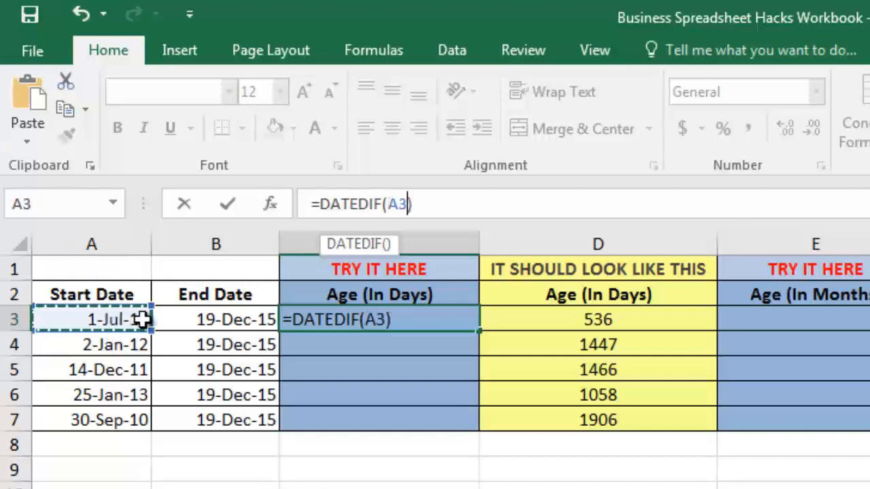
pyautogui.write(',')
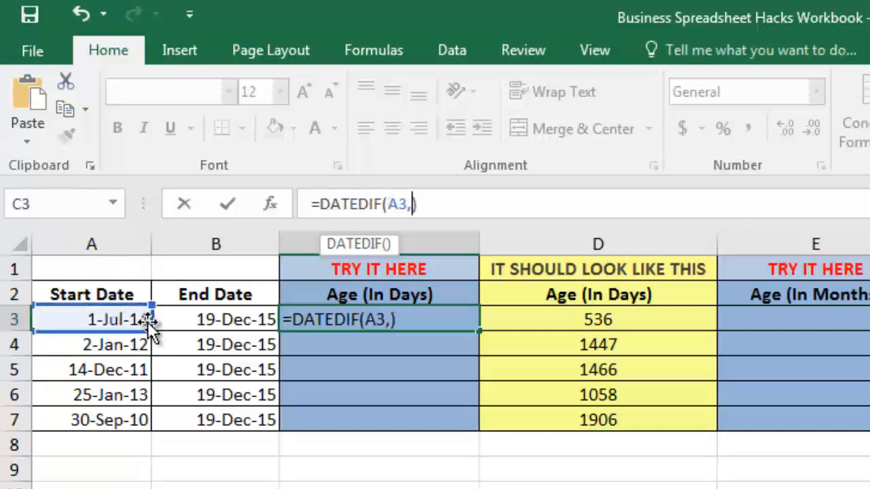
pyautogui.click(203, 326)
pyautogui.write(',')
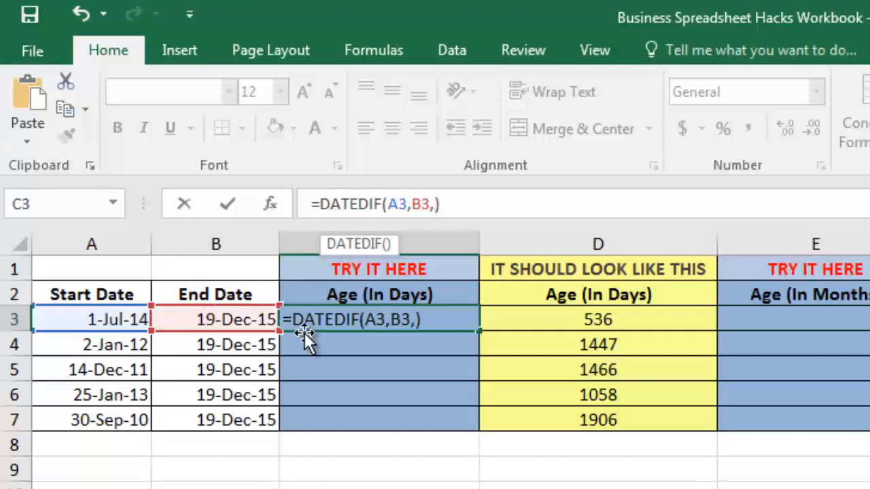
pyautogui.write('"D"')
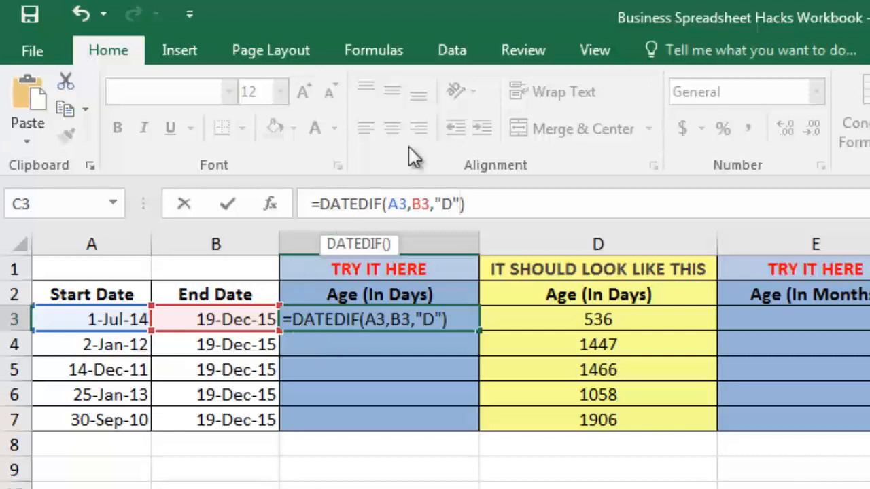
pyautogui.click(482, 211)
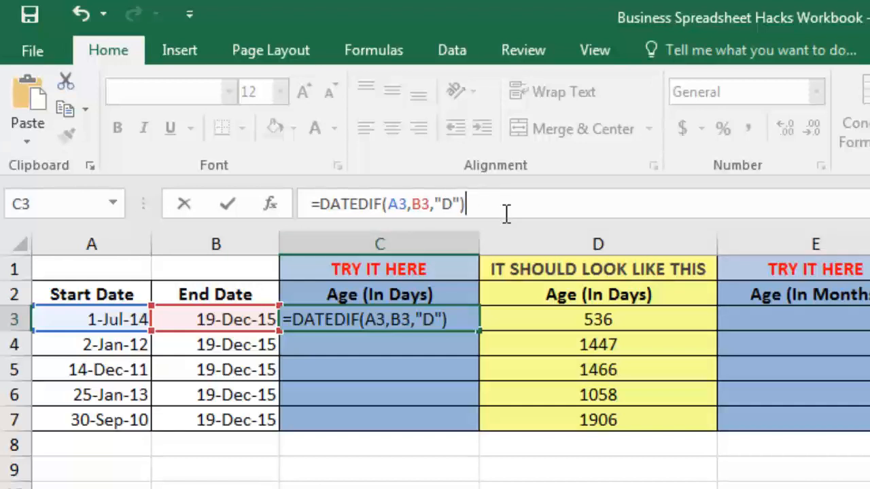
pyautogui.press('Return')
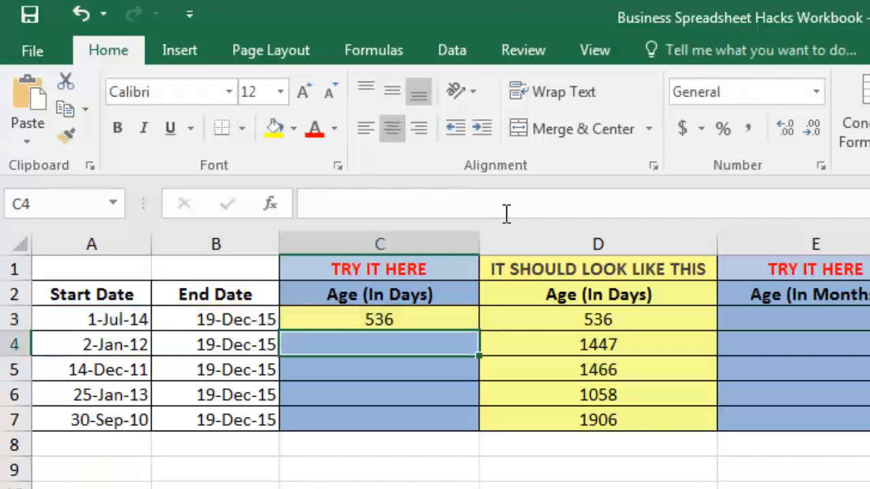
# - Fill the days formula from C3 down through C7 and compare it with the example column
pyautogui.click(369, 321)
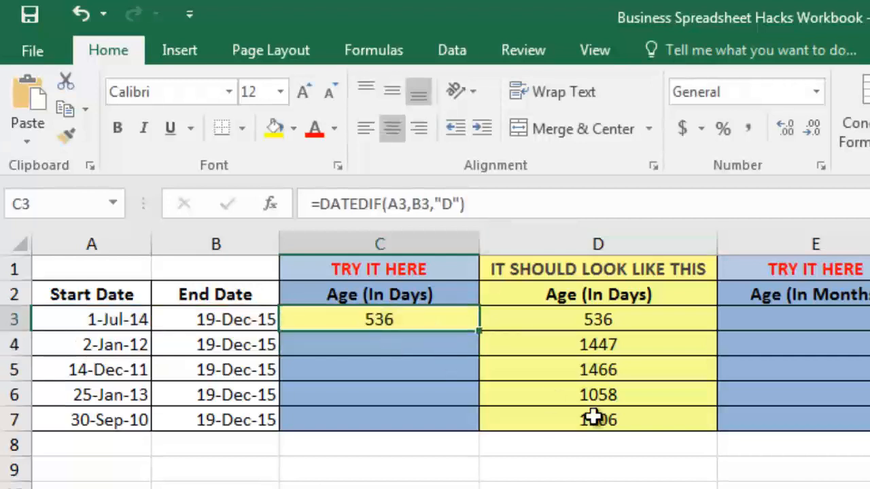
pyautogui.click(614, 324)
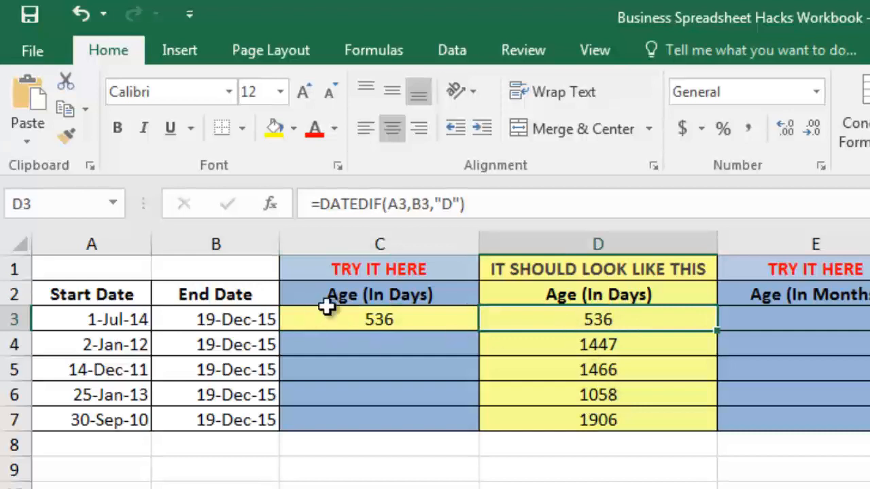
pyautogui.click(378, 322)
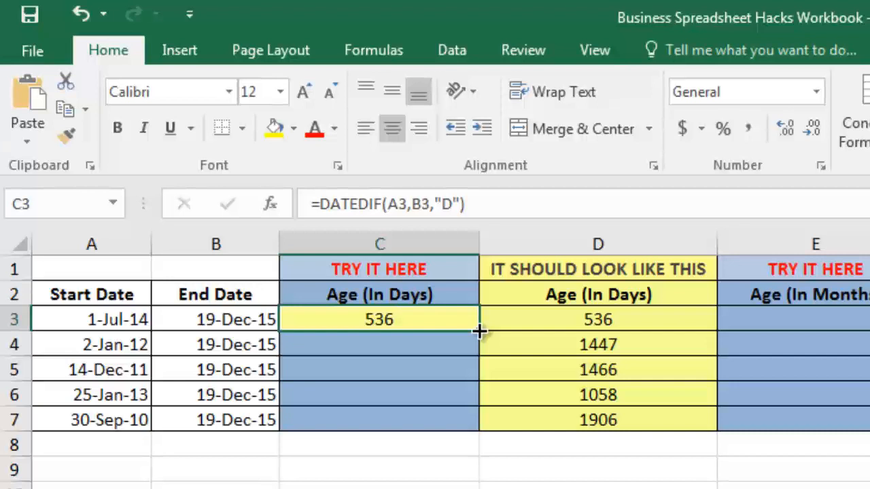
pyautogui.moveTo(479, 331); pyautogui.dragTo(472, 426)
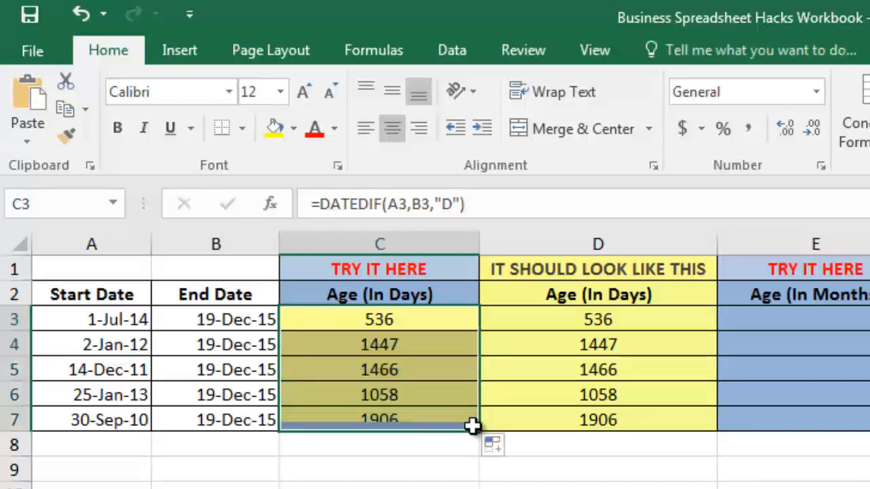
pyautogui.click(397, 350)
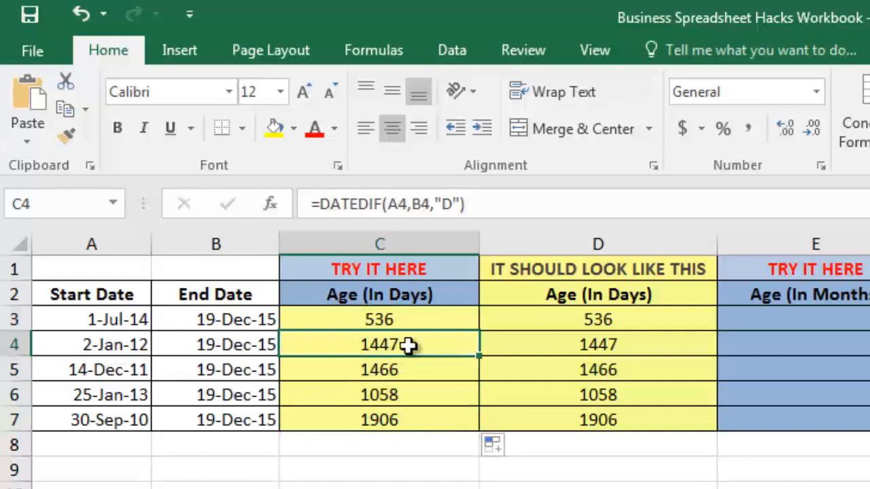
pyautogui.click(620, 350)
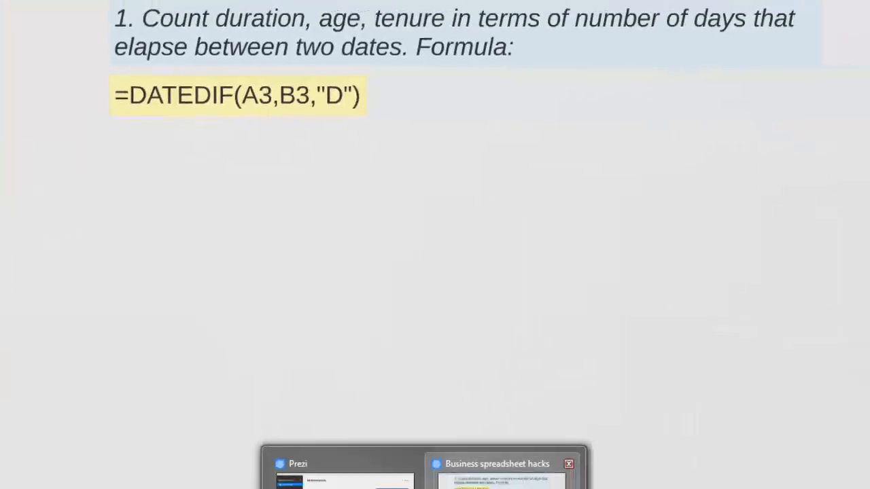
# - Copy the DATEDIF formula text from cell C3
pyautogui.click(503, 479)
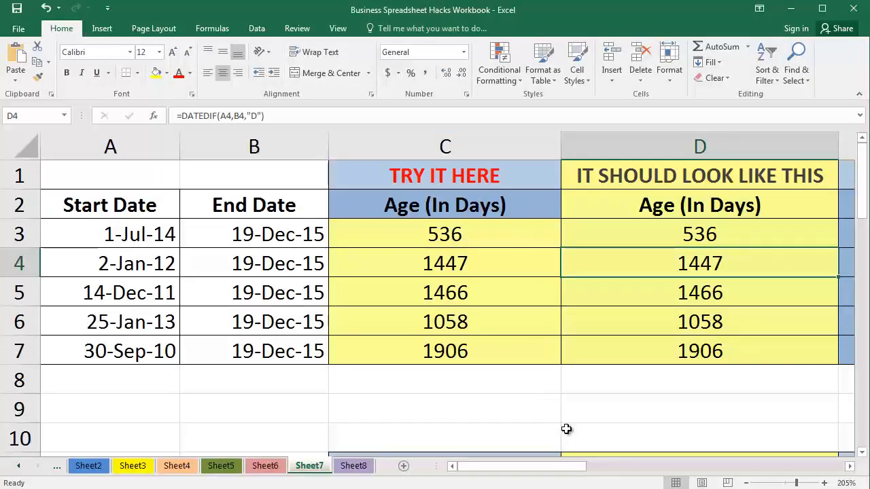
pyautogui.moveTo(557, 468)
pyautogui.mouseDown()
pyautogui.moveTo(627, 464)
pyautogui.moveTo(549, 467)
pyautogui.mouseUp()
pyautogui.click(447, 238)
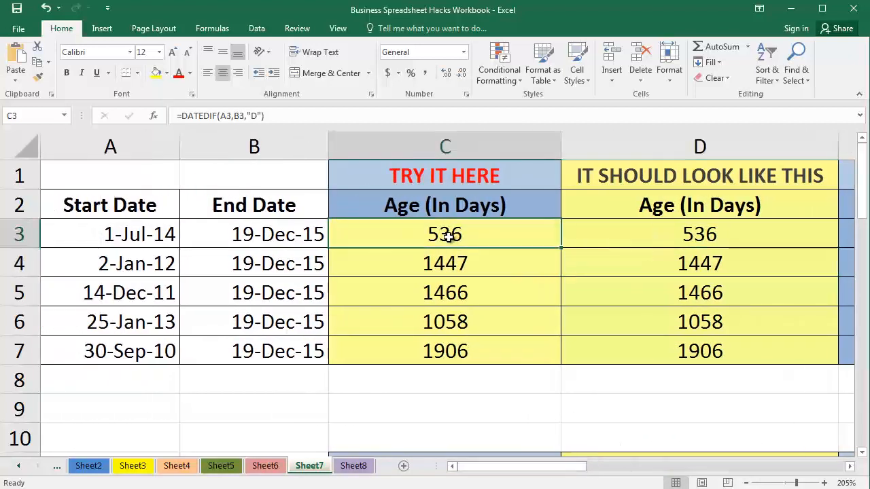
pyautogui.click(276, 115)
pyautogui.tripleClick(238, 114)
pyautogui.moveTo(524, 468); pyautogui.dragTo(654, 469)
pyautogui.write('=')
pyautogui.click(429, 231)
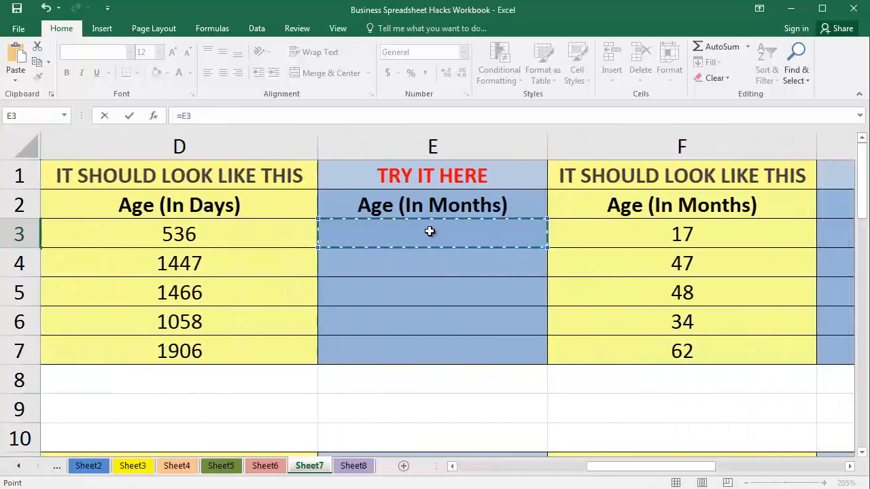
# - Reuse C3's formula text in cell E3, changing the unit so it reads =DATEDIF(A3,B3,"M")
pyautogui.click(177, 118)
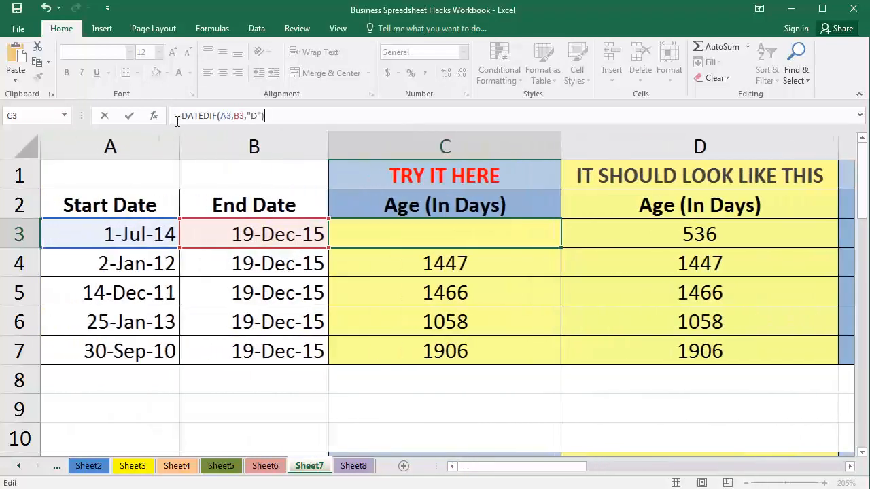
pyautogui.moveTo(563, 469); pyautogui.dragTo(670, 448)
pyautogui.click(430, 233)
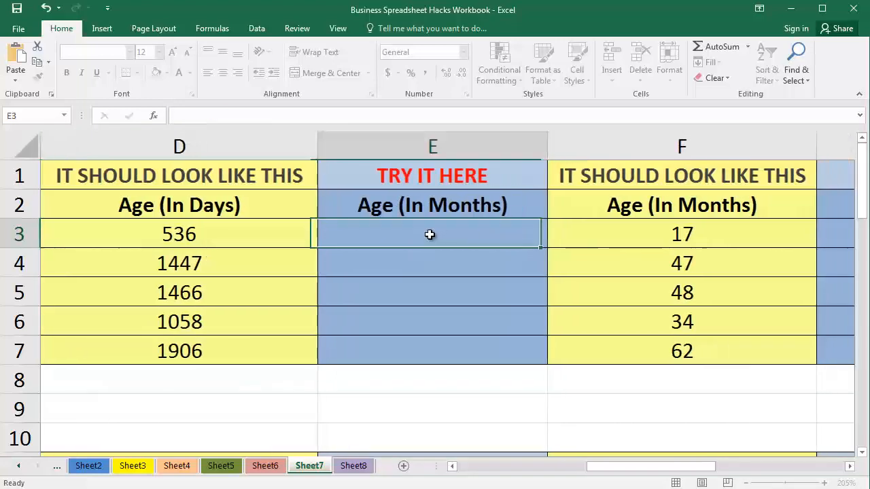
pyautogui.doubleClick(427, 235)
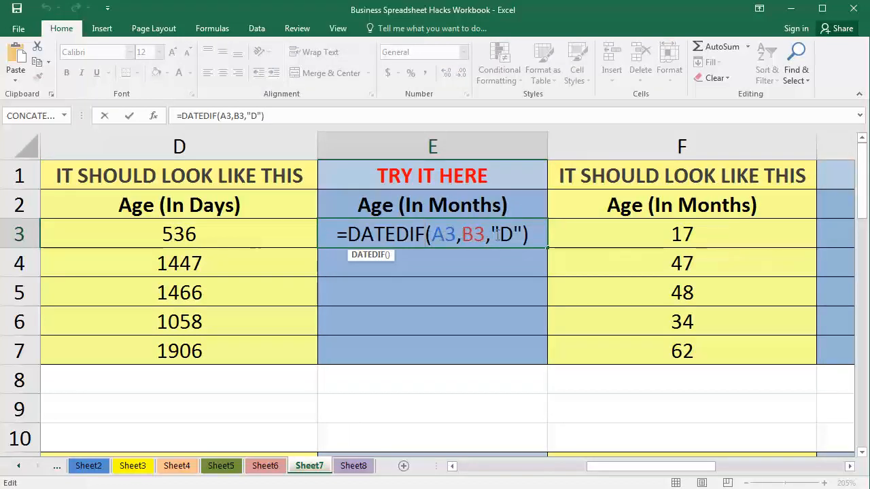
pyautogui.click(513, 235)
pyautogui.press('BackSpace')
pyautogui.write('M')
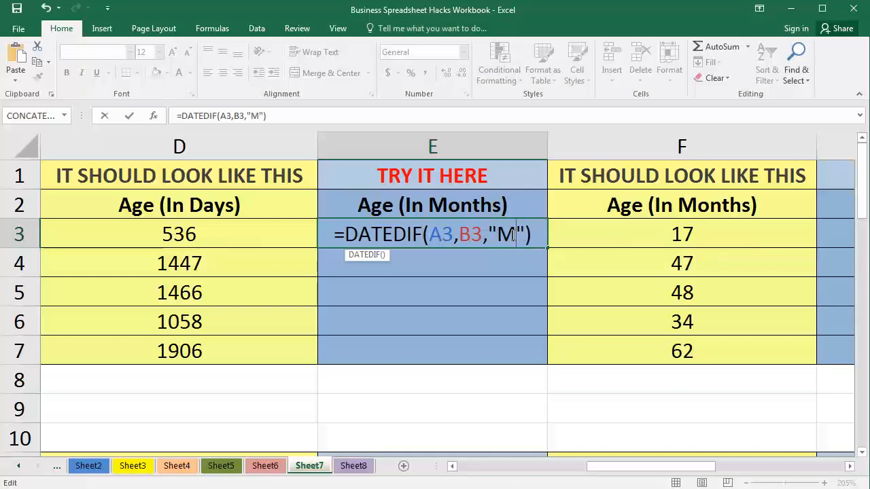
pyautogui.press('Return')
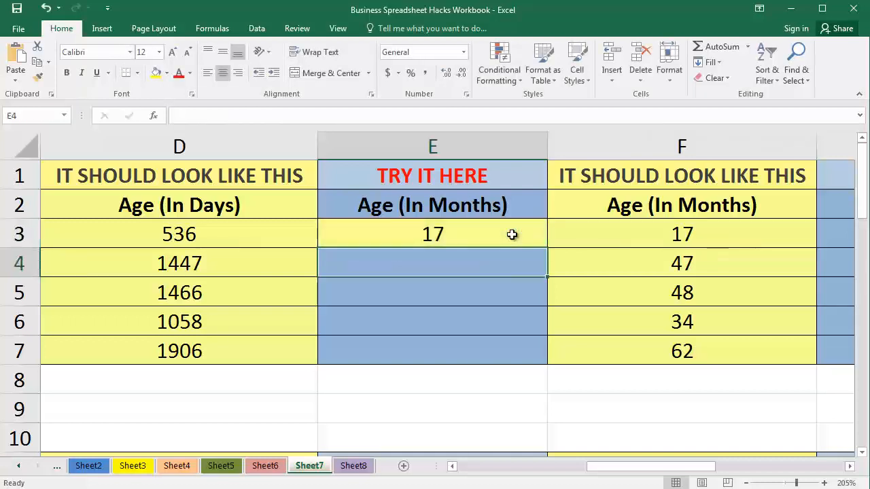
# - Fill the months formula from E3 down through E7 and compare it with the example column
pyautogui.click(512, 234)
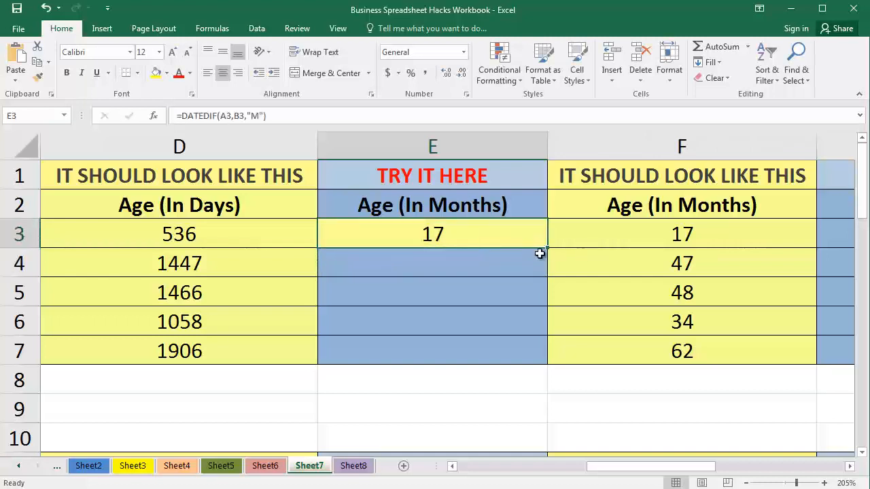
pyautogui.moveTo(549, 248); pyautogui.dragTo(541, 360)
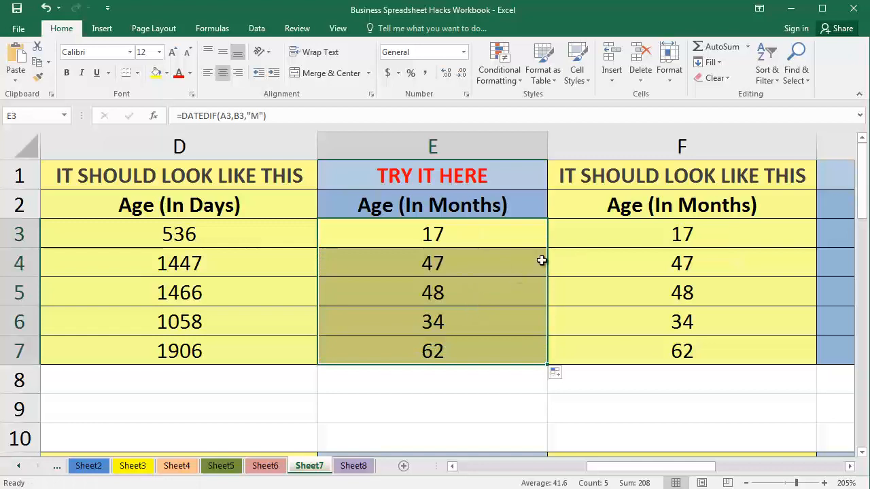
pyautogui.moveTo(512, 237); pyautogui.dragTo(569, 351)
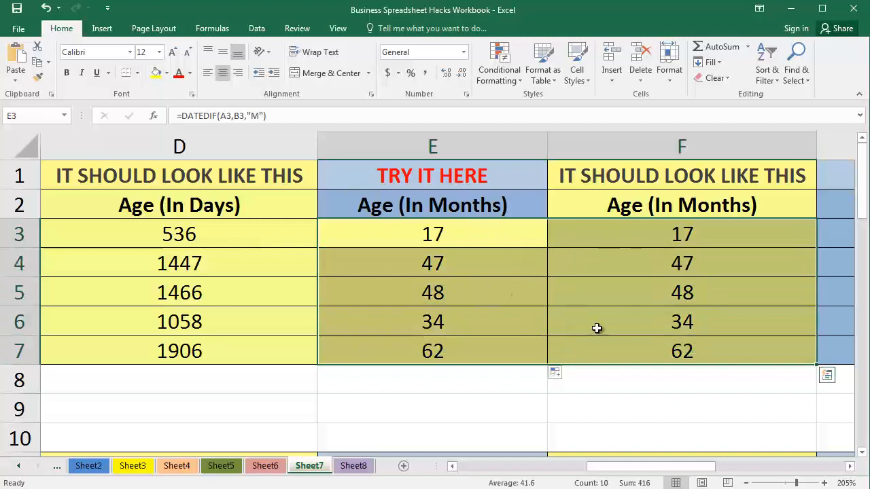
pyautogui.click(511, 350)
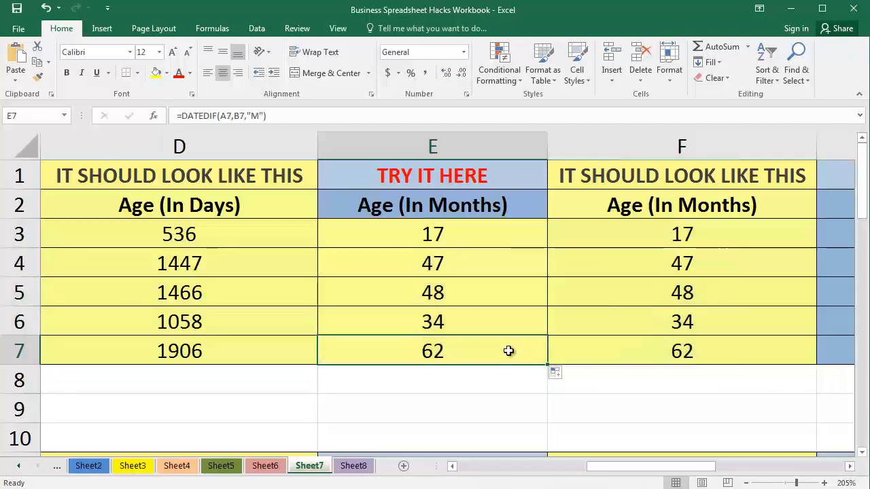
pyautogui.click(656, 351)
pyautogui.click(459, 212)
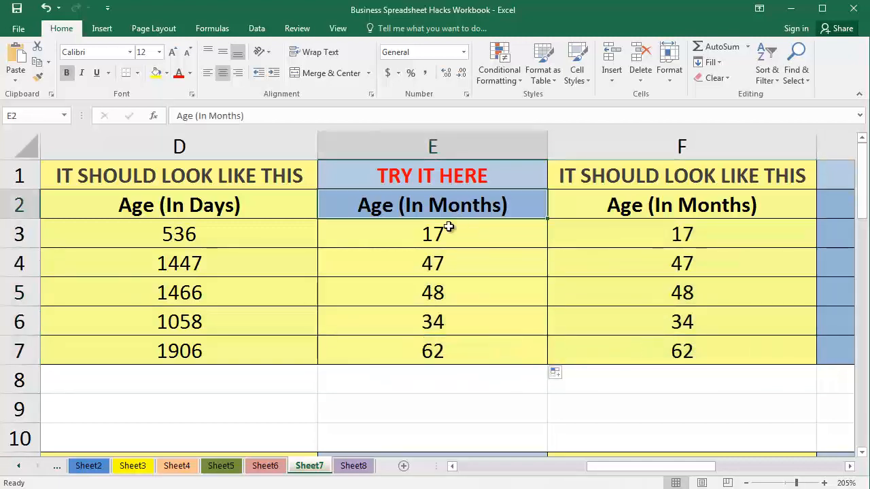
pyautogui.click(450, 227)
pyautogui.moveTo(300, 116); pyautogui.dragTo(174, 116)
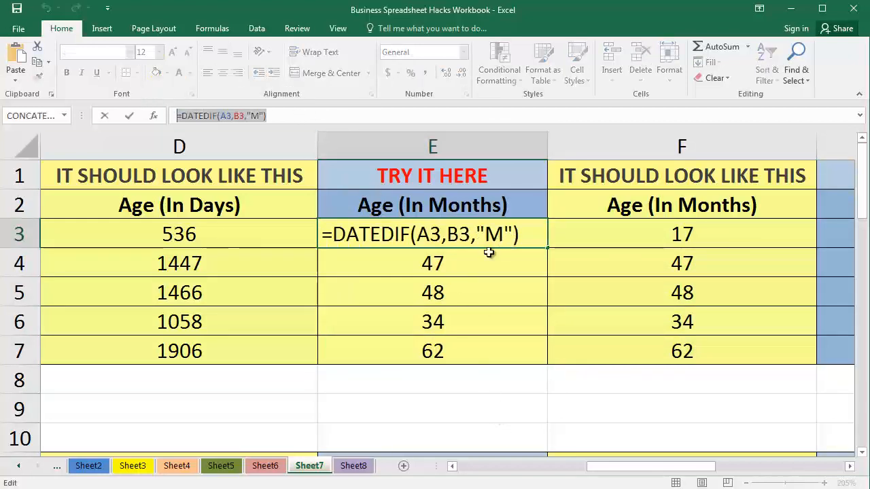
pyautogui.write('=')
pyautogui.click(488, 253)
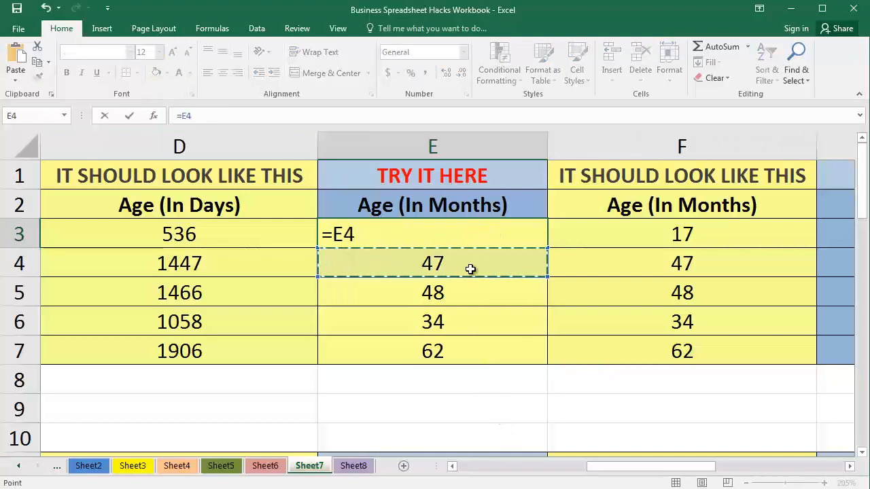
pyautogui.hotkey('ctrl', 'z')
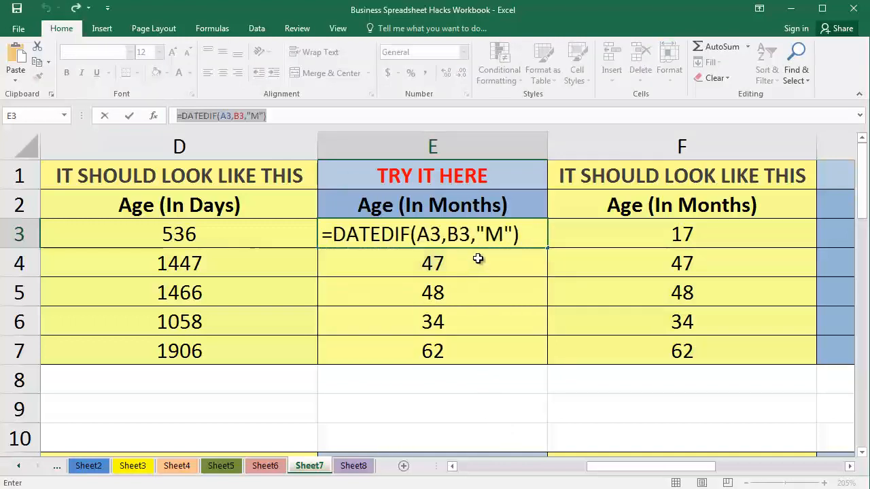
pyautogui.press('Escape')
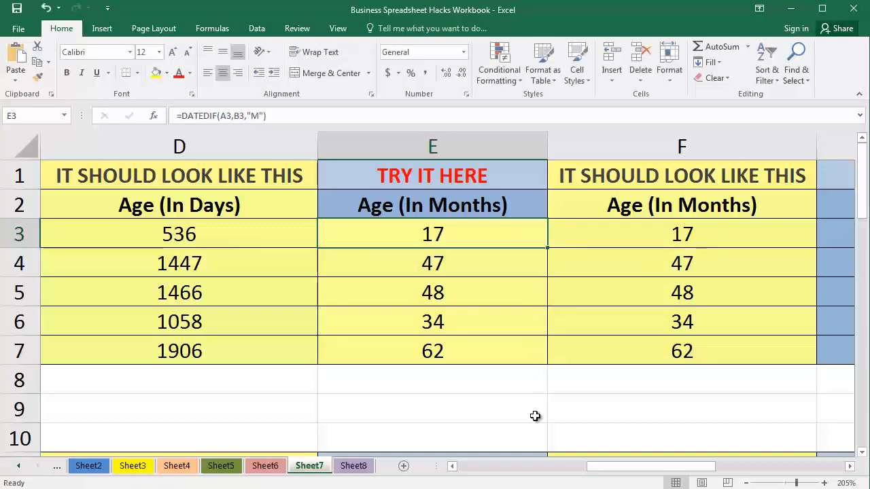
# - Switch to the instruction slides and review the DATEDIF formulas for counting the time between two dates
pyautogui.click(400, 488)
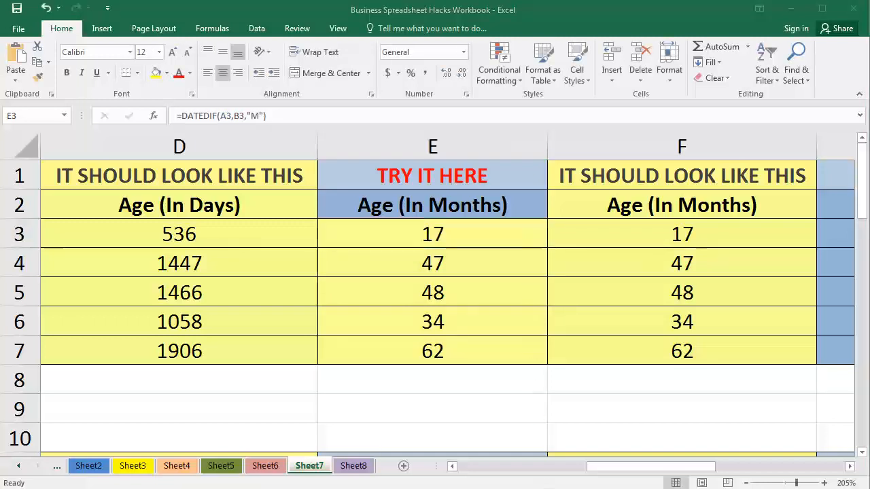
pyautogui.click(501, 481)
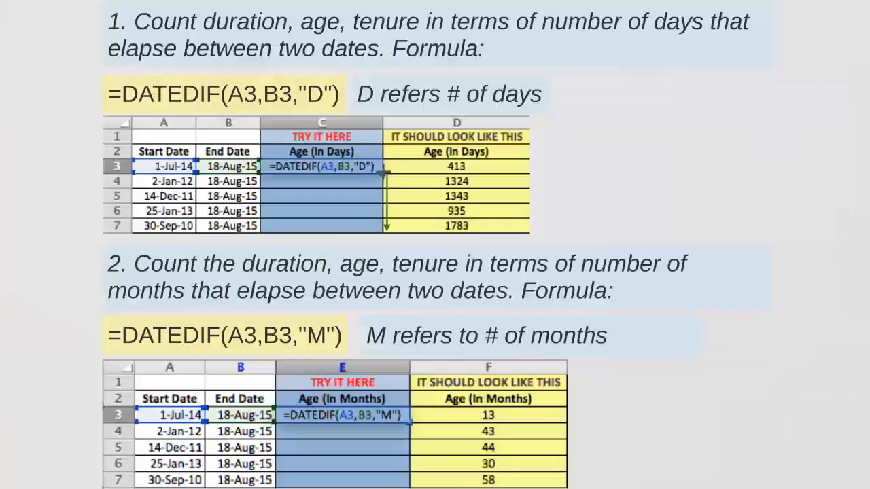
pyautogui.press('Right')
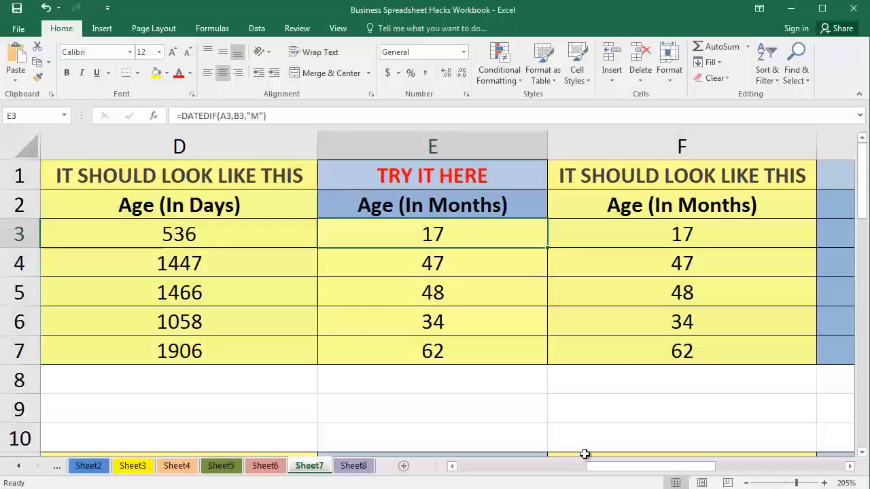
# - Enter the formula =DATEDIF(A3,B3,"Y") in cell G3 to calculate the age in years
pyautogui.moveTo(668, 475); pyautogui.dragTo(732, 475)
pyautogui.click(460, 241)
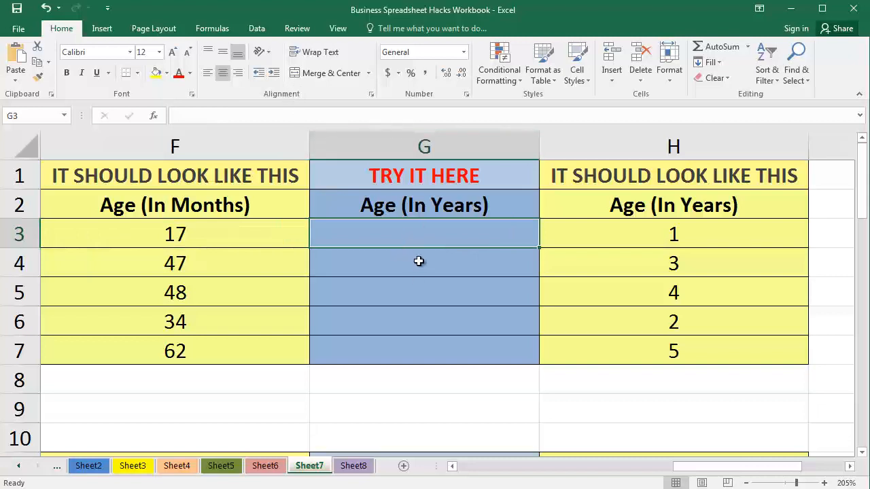
pyautogui.write('=DATED')
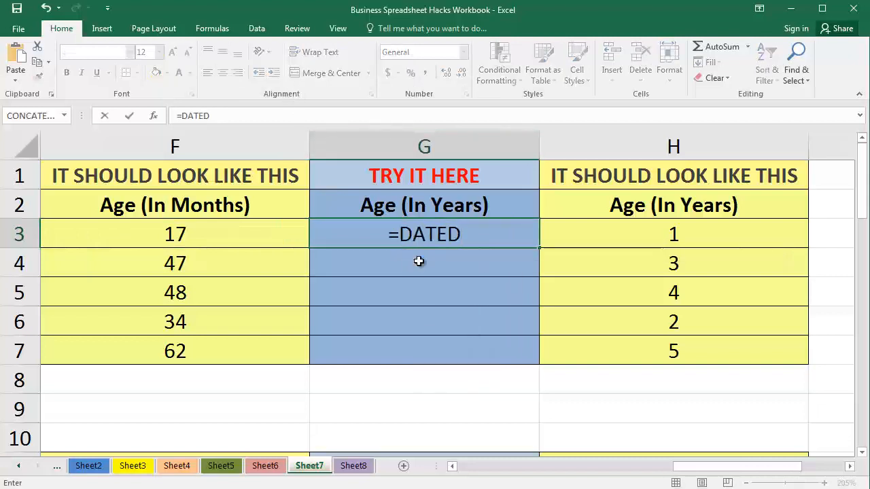
pyautogui.write('IF(A3,B3,"Y"')
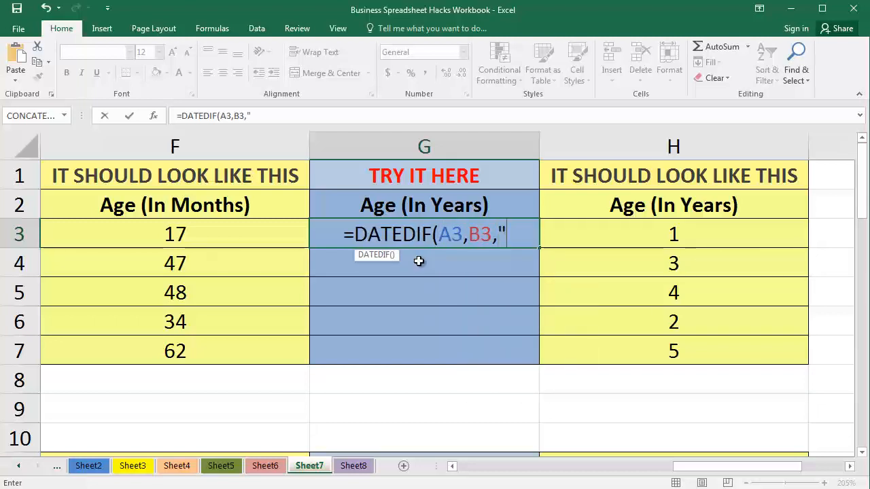
pyautogui.write(')')
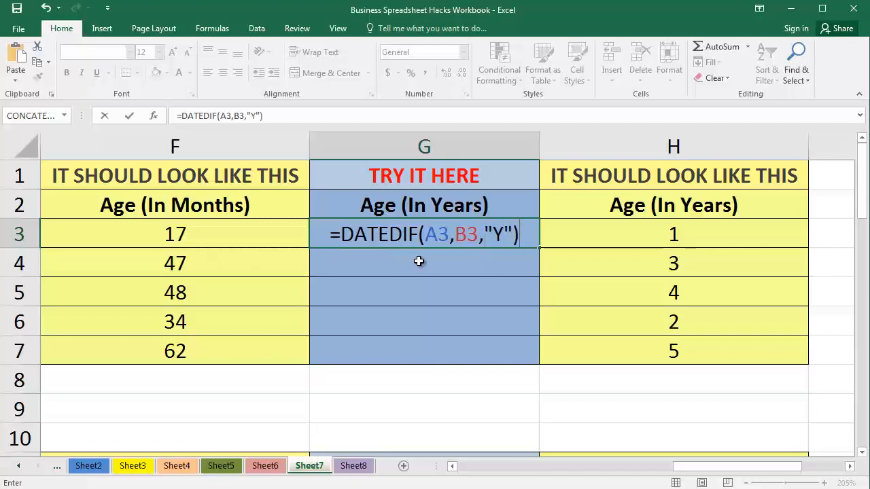
pyautogui.press('Return')
pyautogui.press('Up')
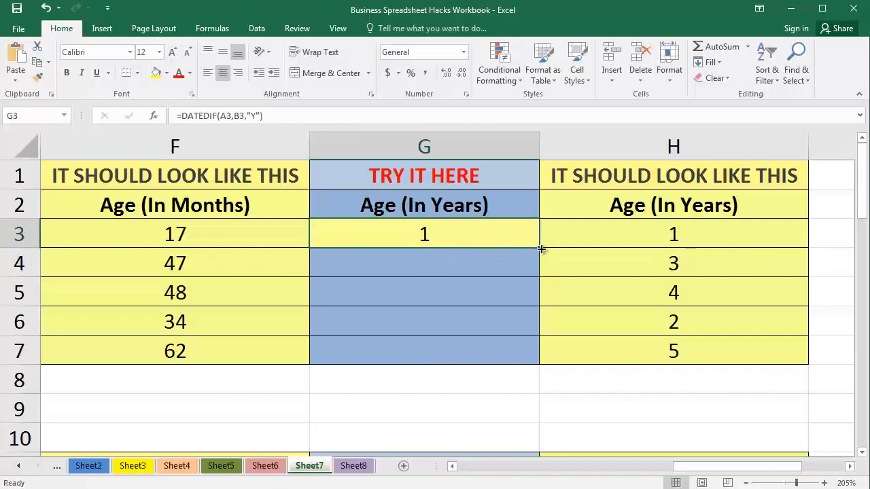
# - Fill the years formula from G3 down through G7 and compare it with the example values in H3:H7
pyautogui.moveTo(541, 249); pyautogui.dragTo(537, 359)
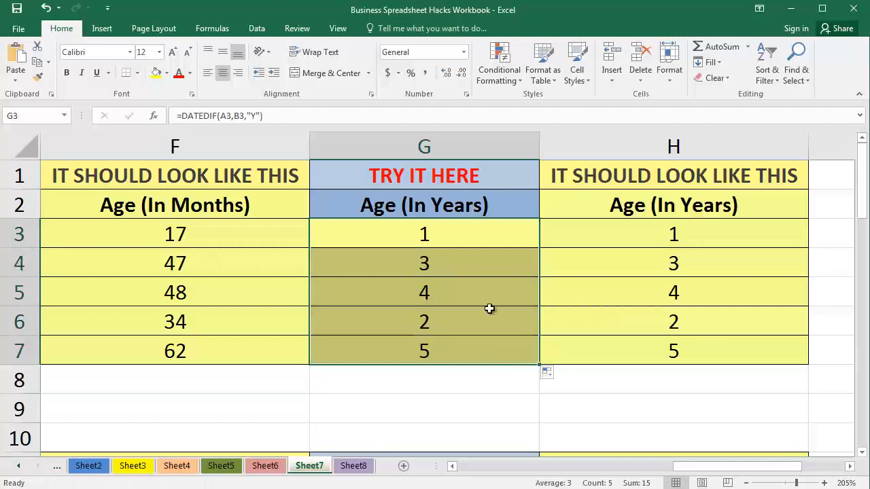
pyautogui.click(485, 232)
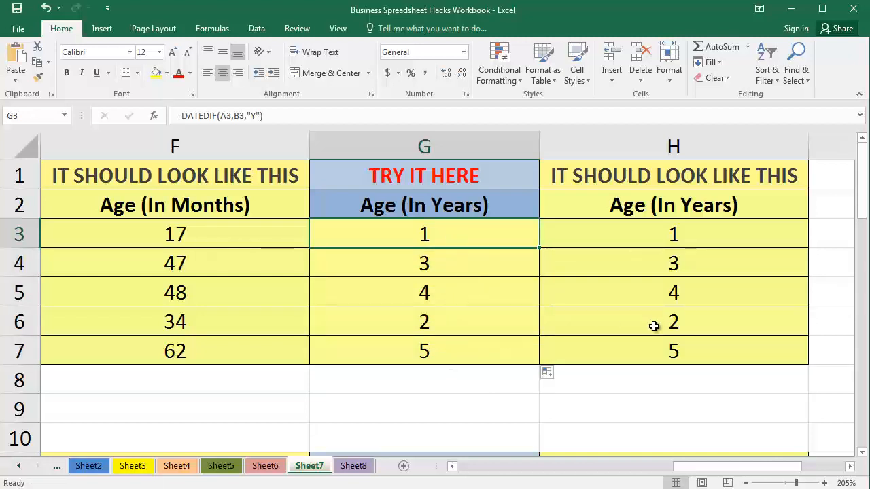
pyautogui.moveTo(682, 230); pyautogui.dragTo(668, 358)
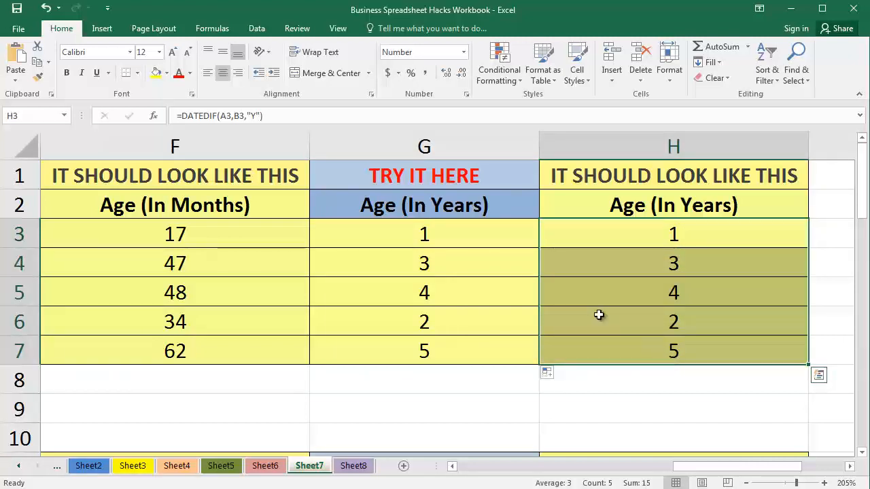
pyautogui.scroll(-2, 487, 274)
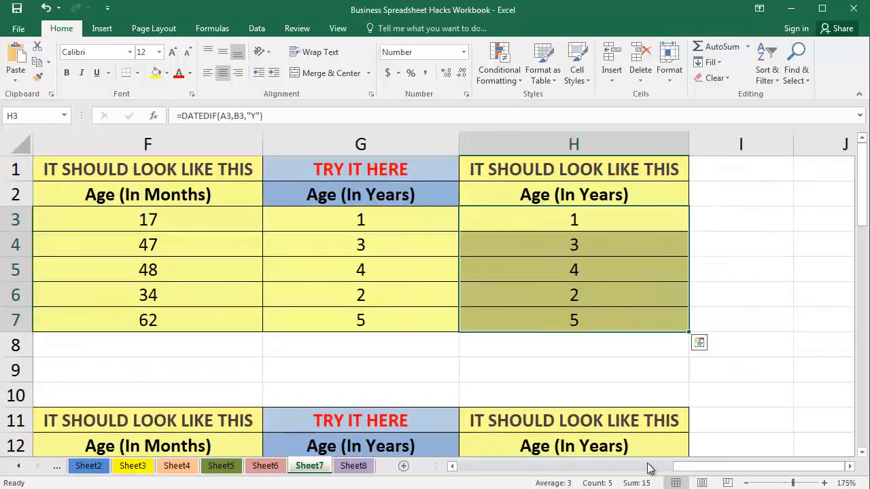
pyautogui.moveTo(802, 468); pyautogui.dragTo(590, 467)
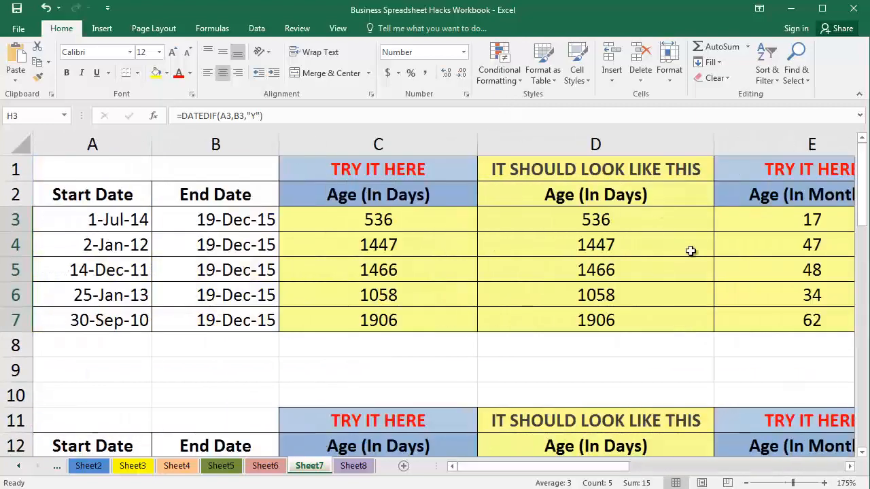